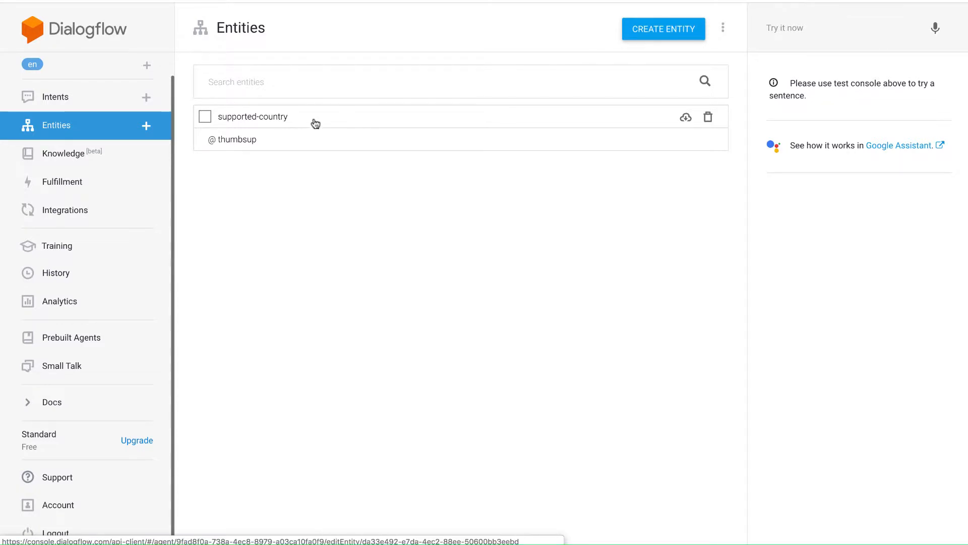
Open the supported-country entity and add "The United States" as a synonym for the United States entry.
{"action": "left_click", "coordinate": [362, 124]}
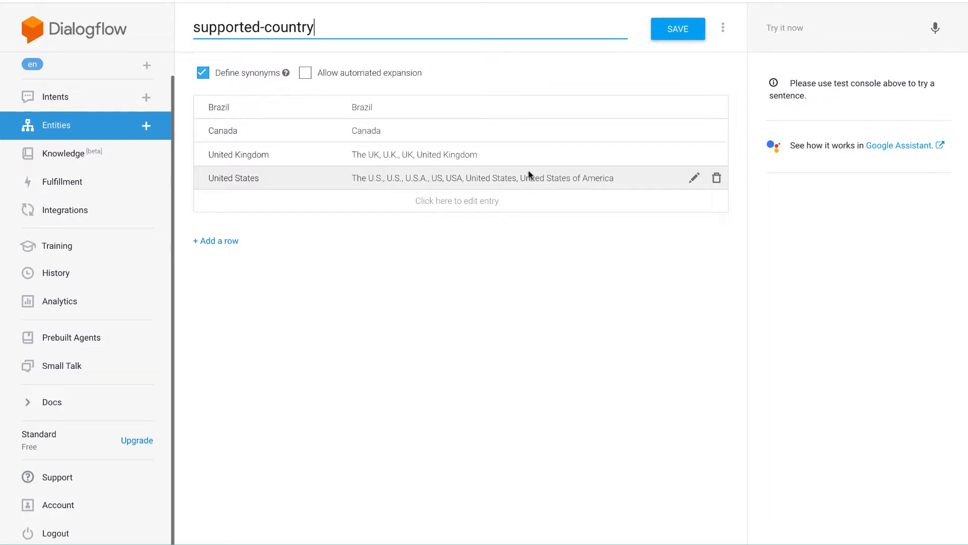
{"action": "left_click", "coordinate": [615, 177]}
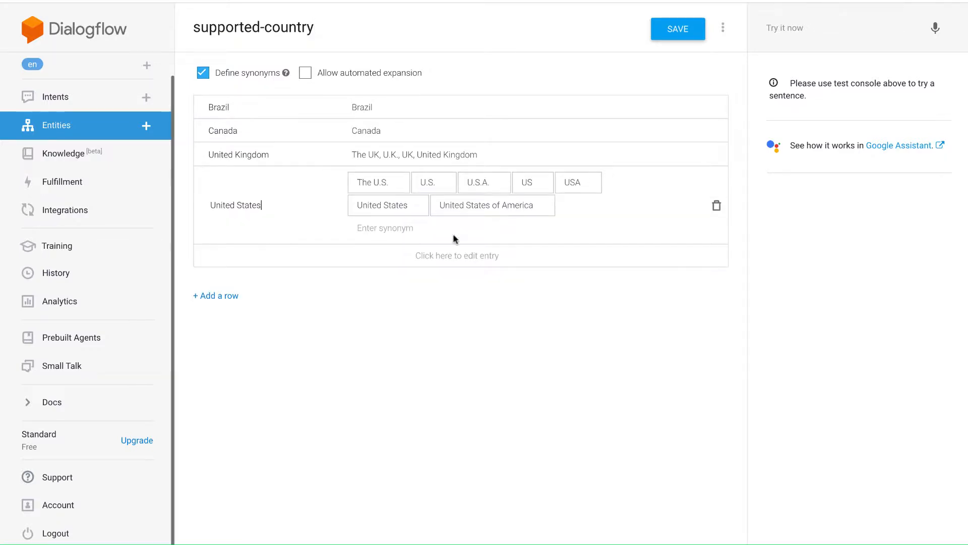
{"action": "left_click", "coordinate": [374, 228]}
{"action": "type", "text": "The "}
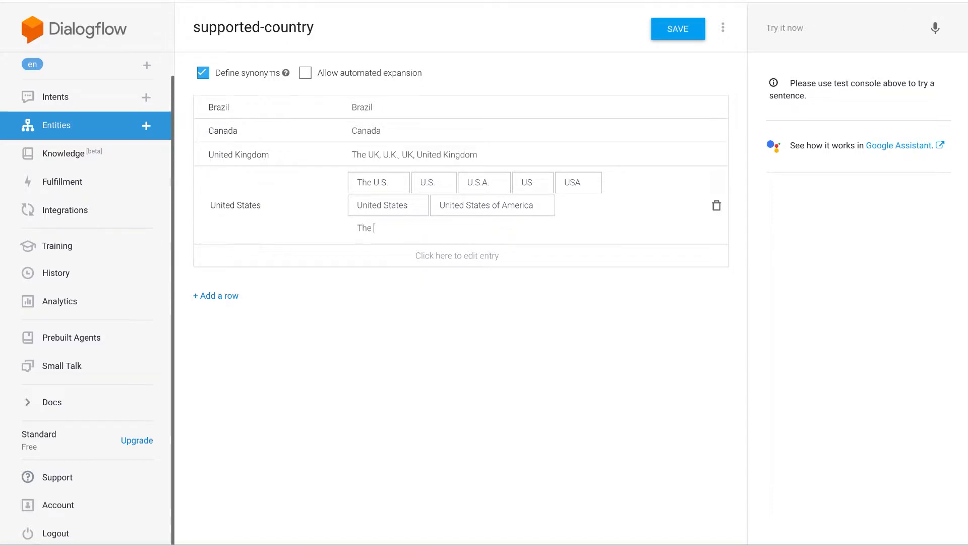
{"action": "type", "text": "United Stated"}
{"action": "key", "text": "Return"}
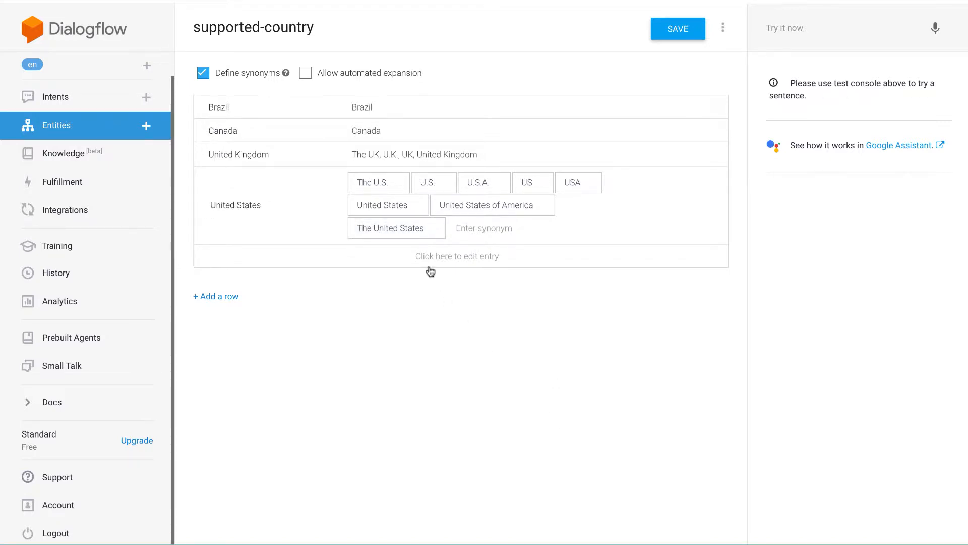
Add a France entry with the synonym France to the supported-country entity and save it.
{"action": "left_click", "coordinate": [458, 257]}
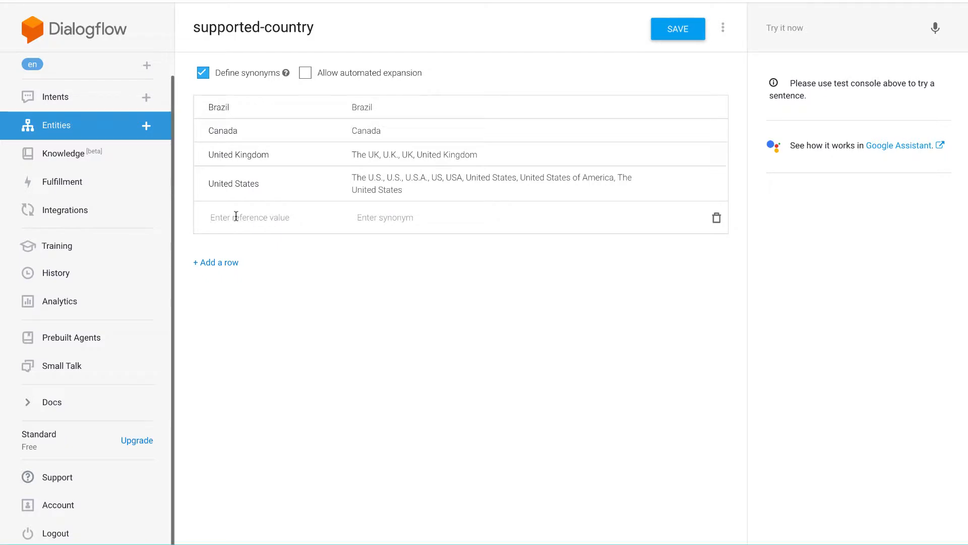
{"action": "type", "text": "France"}
{"action": "key", "text": "Tab"}
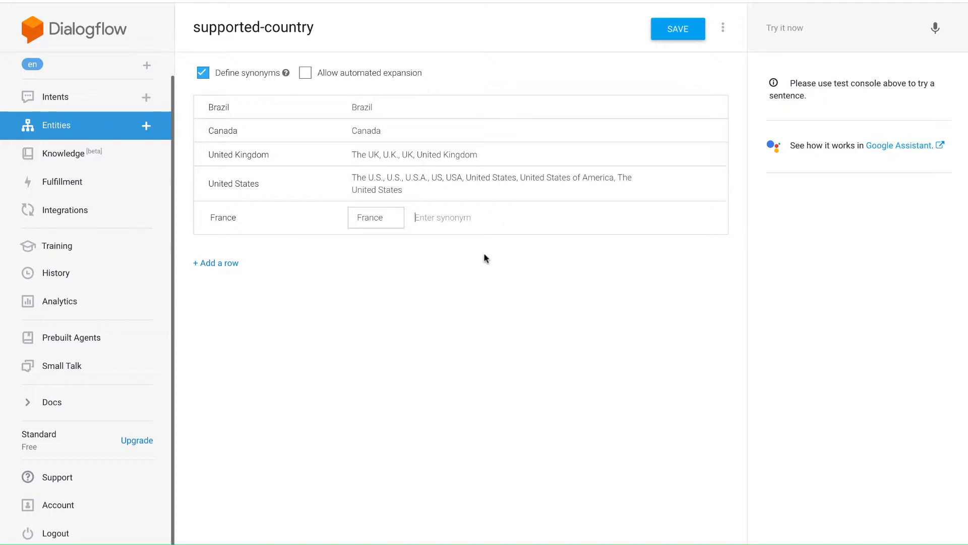
{"action": "left_click", "coordinate": [681, 28]}
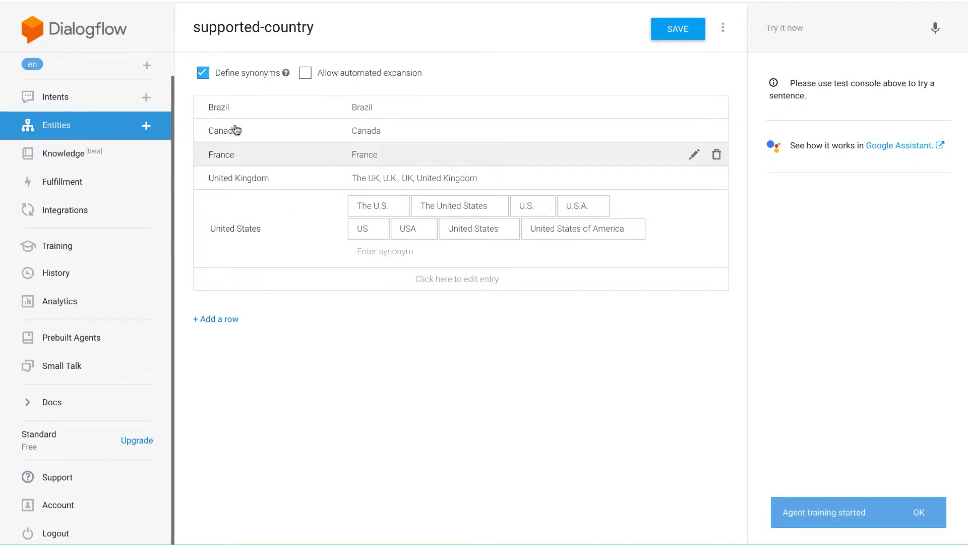
Open the Get Country intent.
{"action": "left_click", "coordinate": [64, 98]}
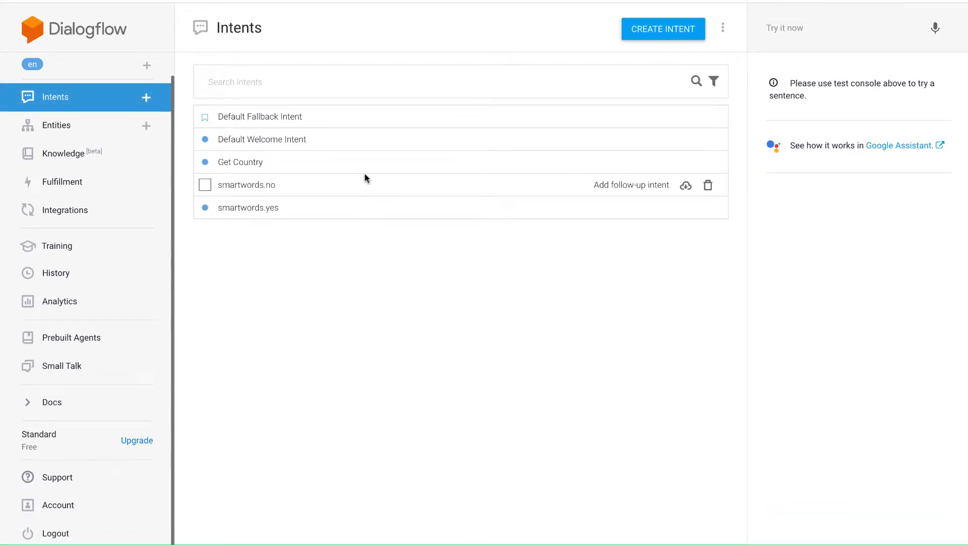
{"action": "left_click", "coordinate": [358, 168]}
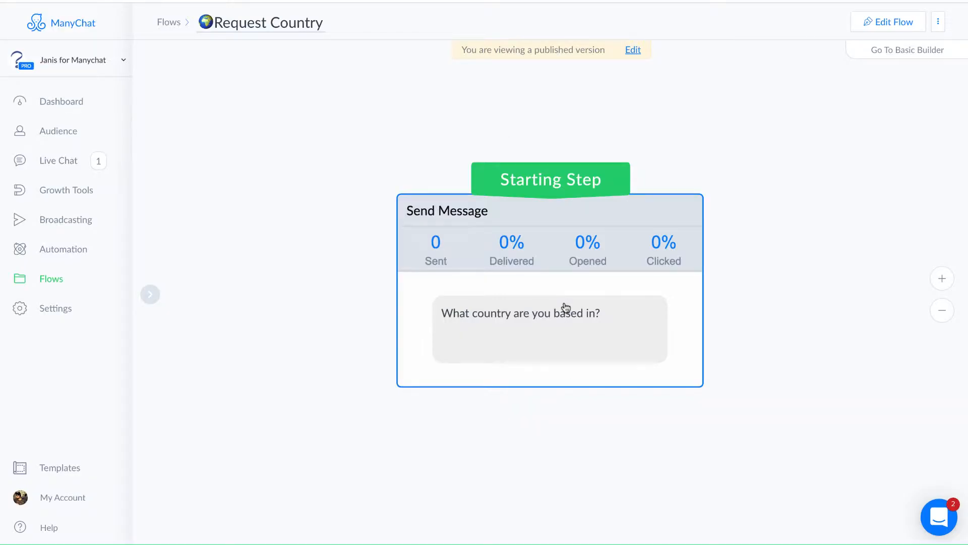
Switch to ManyChat, open the Request Country flow's message for editing and try adding a dynamic content block.
{"action": "left_click", "coordinate": [566, 339]}
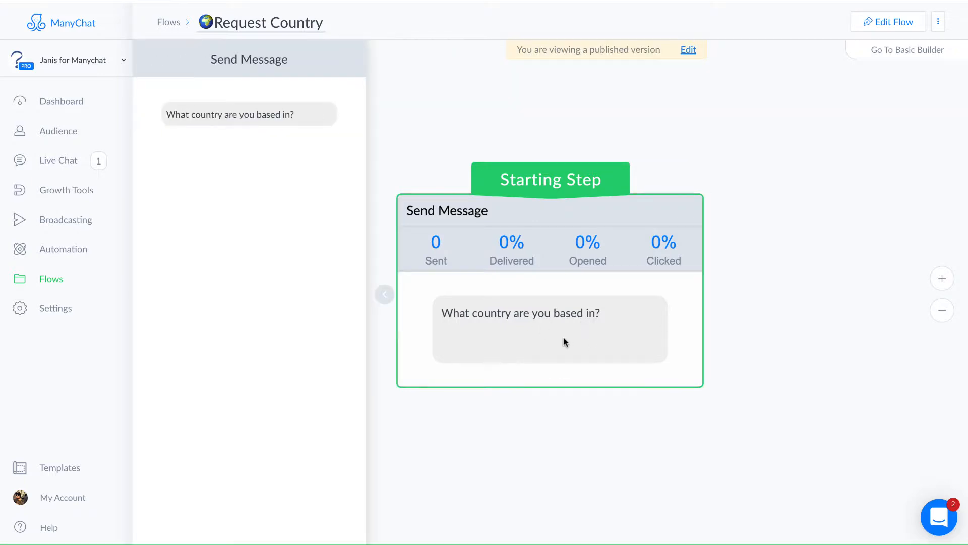
{"action": "left_click", "coordinate": [689, 49]}
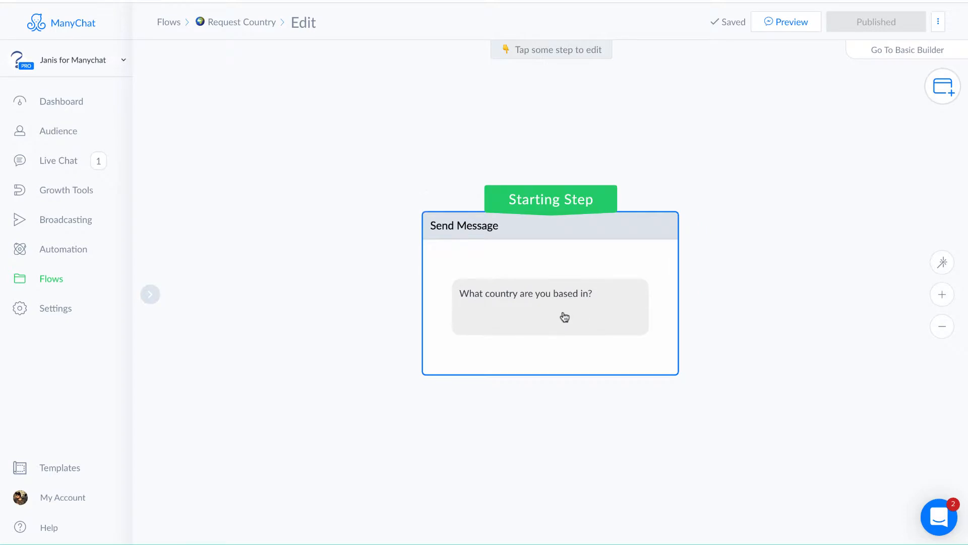
{"action": "left_click", "coordinate": [564, 318]}
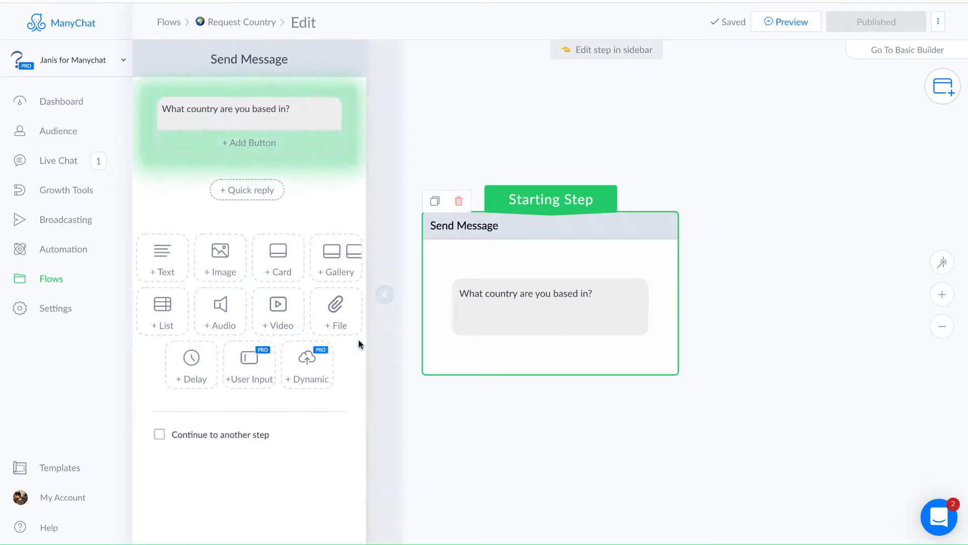
{"action": "left_click", "coordinate": [309, 377]}
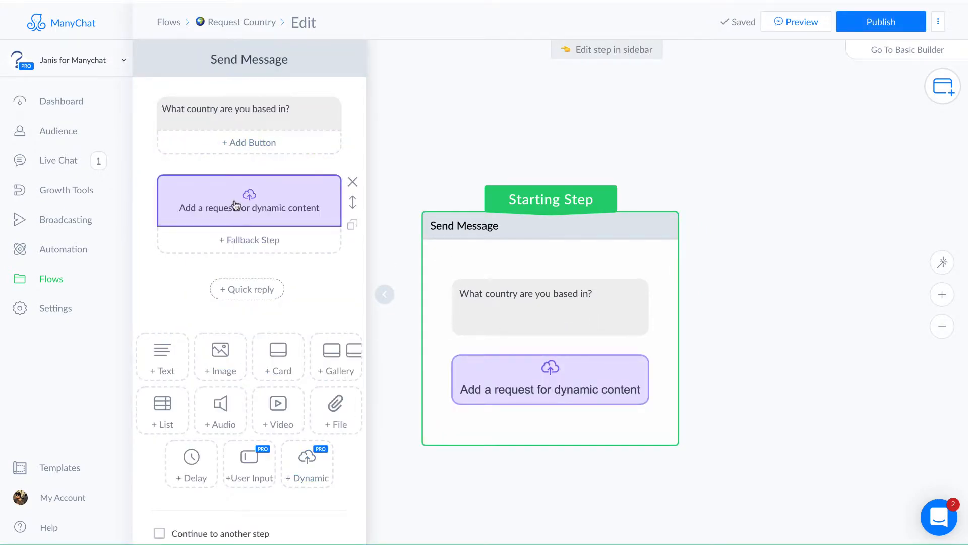
{"action": "left_click", "coordinate": [352, 182]}
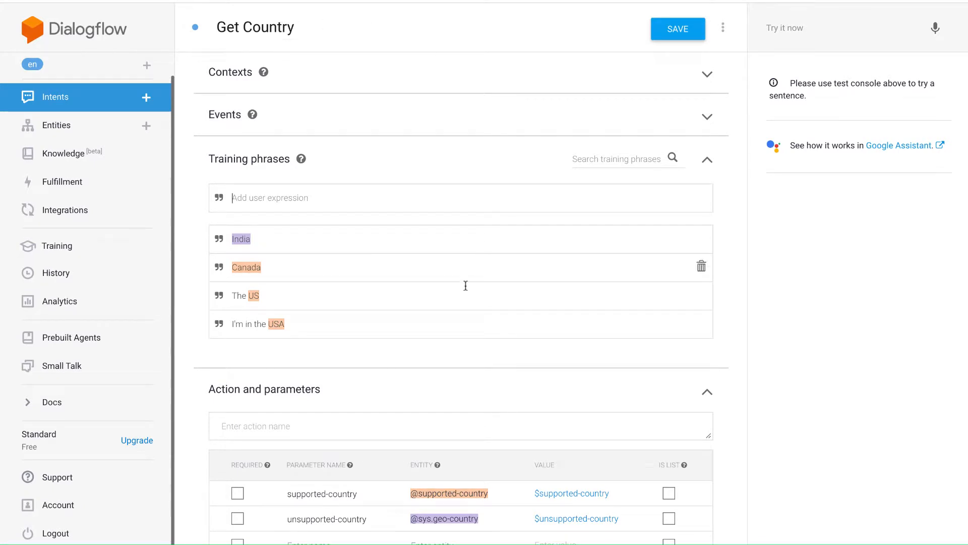
Switch back to Dialogflow and add the training phrase "Spain" to the Get Country intent.
{"action": "double_click", "coordinate": [261, 270]}
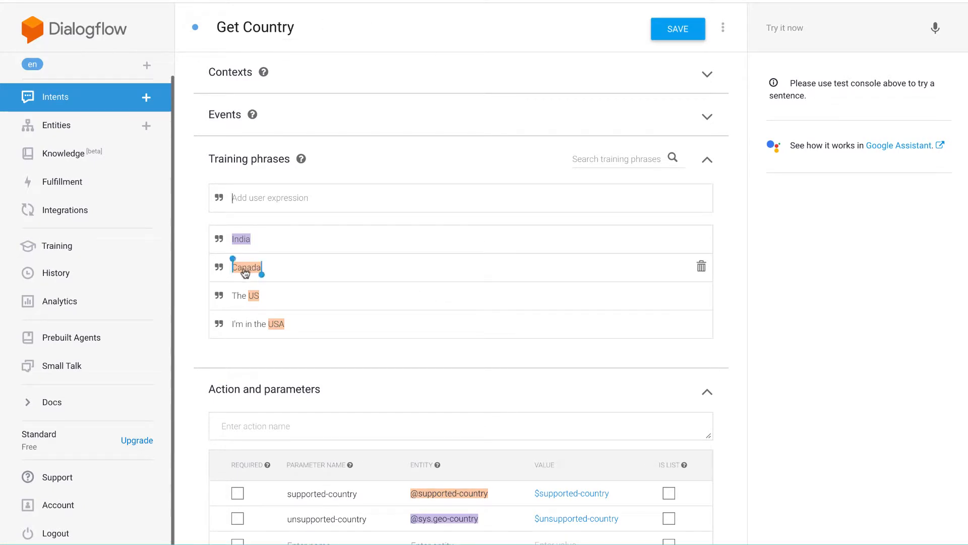
{"action": "left_click", "coordinate": [390, 270]}
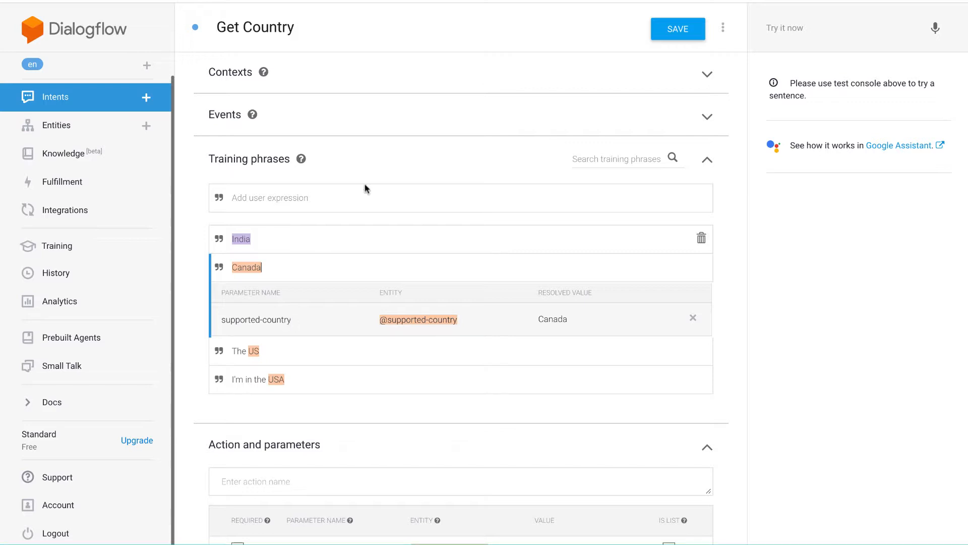
{"action": "left_click", "coordinate": [336, 197]}
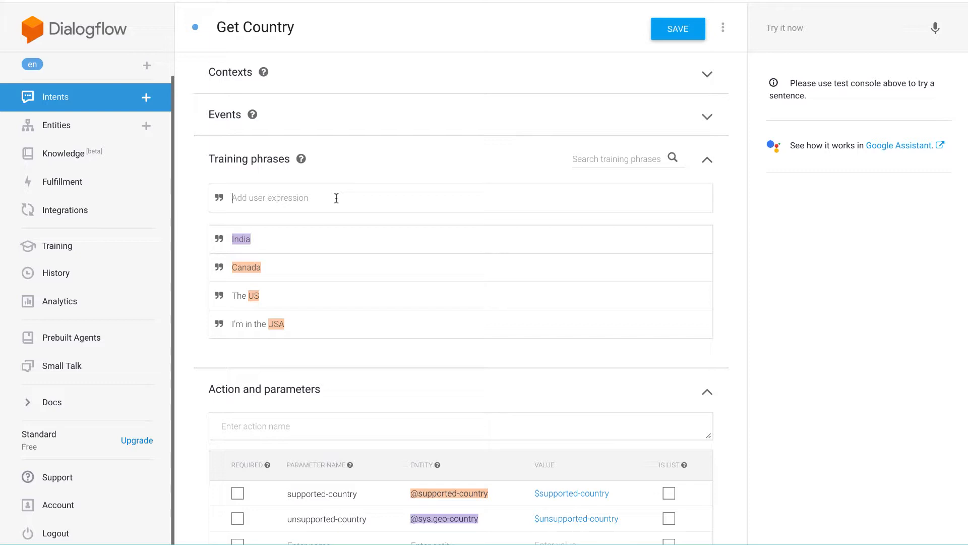
{"action": "type", "text": "Spain"}
{"action": "key", "text": "Return"}
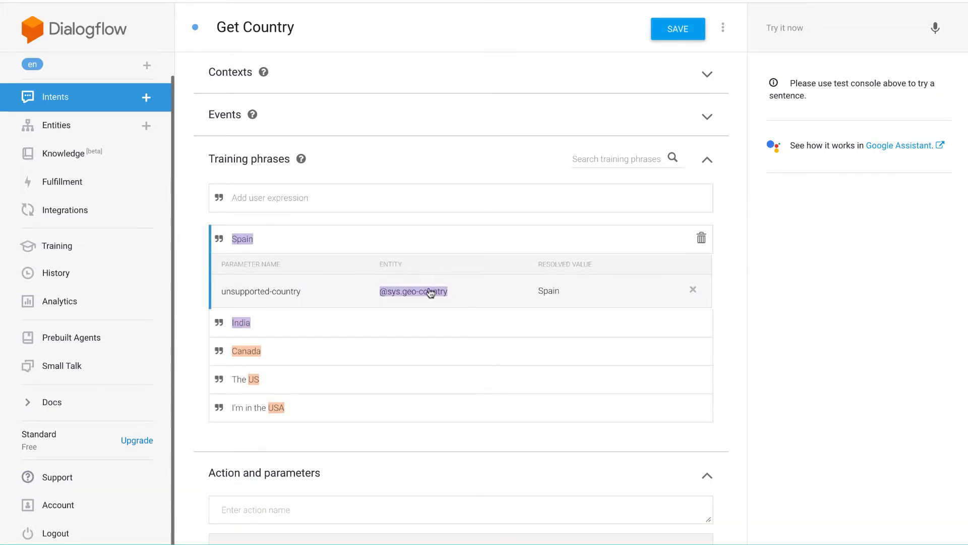
Examine the parameter names and entities assigned to the Spain, India and Canada training phrases.
{"action": "double_click", "coordinate": [242, 325]}
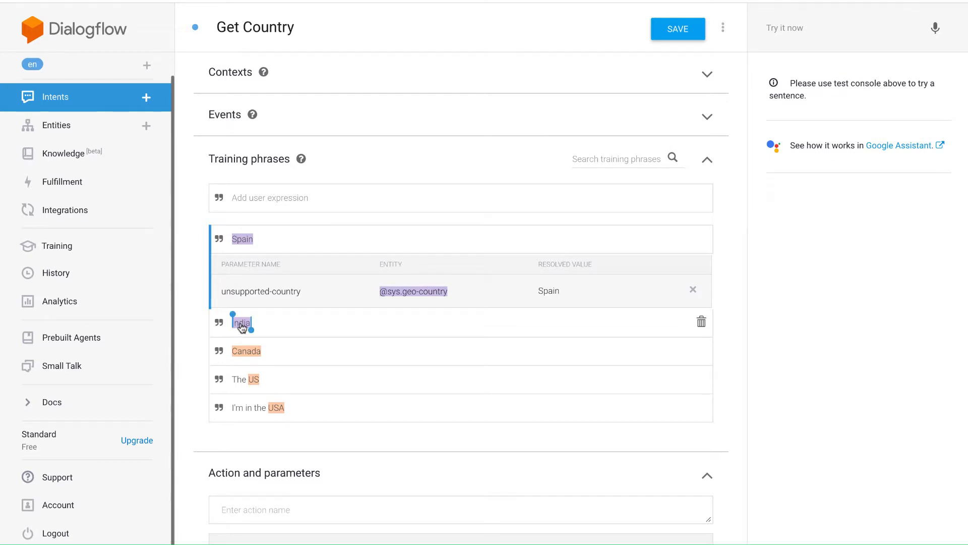
{"action": "double_click", "coordinate": [252, 240]}
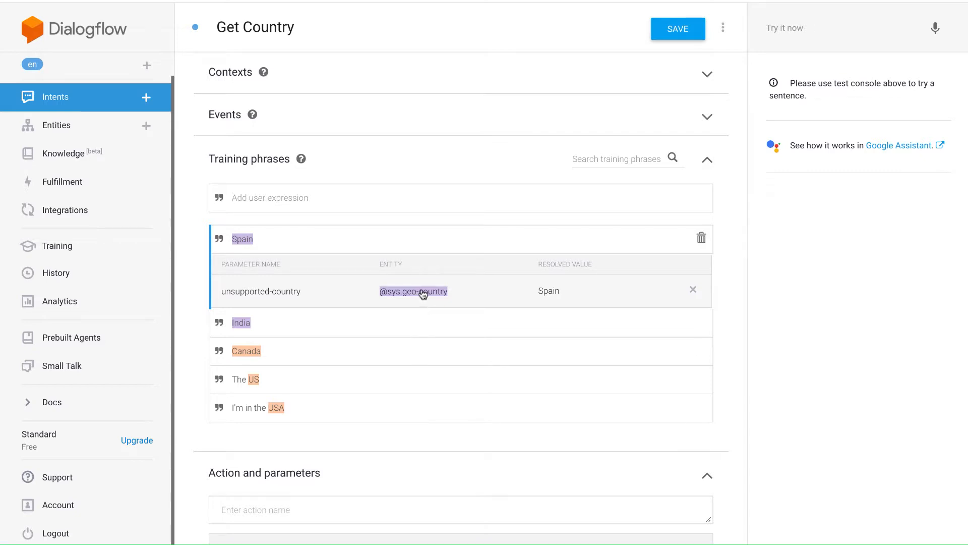
{"action": "left_click", "coordinate": [241, 323]}
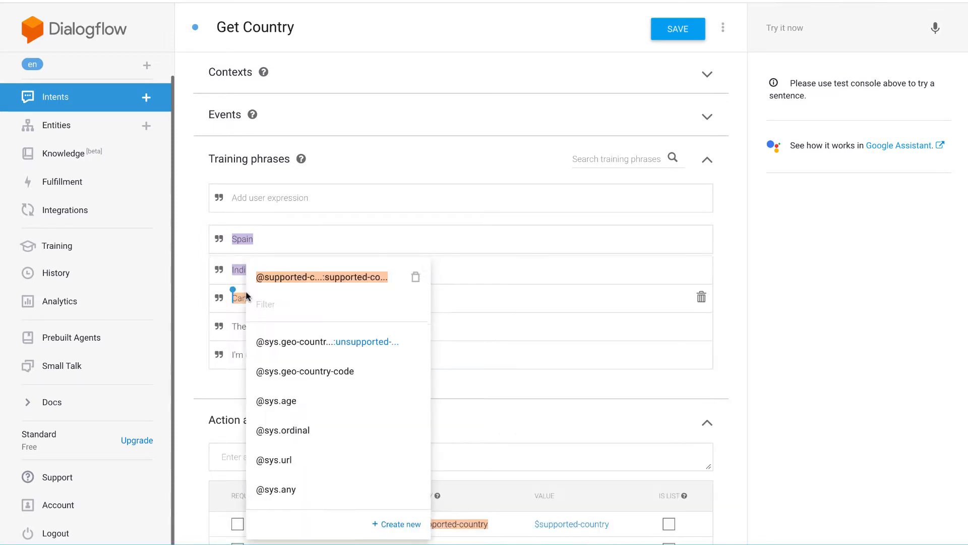
{"action": "left_click", "coordinate": [320, 242]}
{"action": "left_click", "coordinate": [339, 237]}
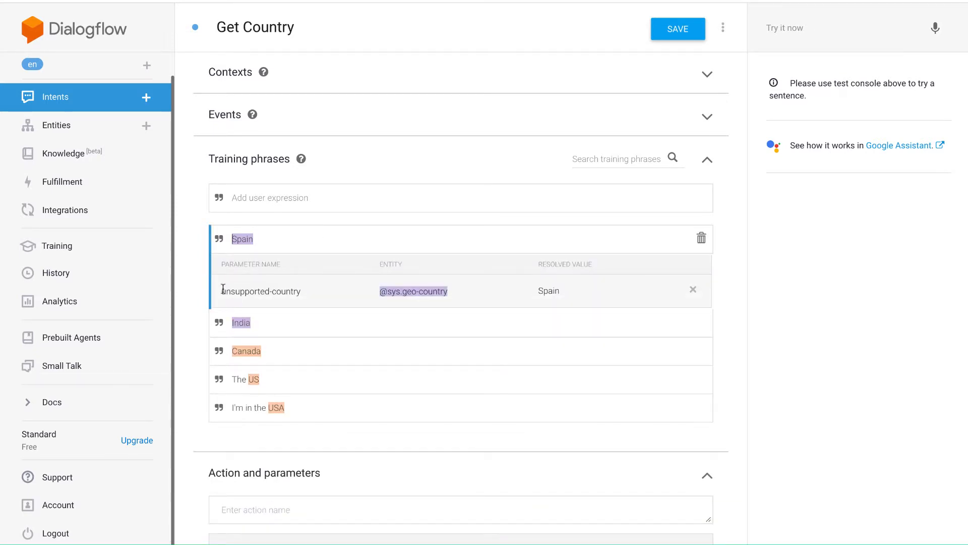
{"action": "left_click_drag", "start_coordinate": [223, 290], "coordinate": [299, 291]}
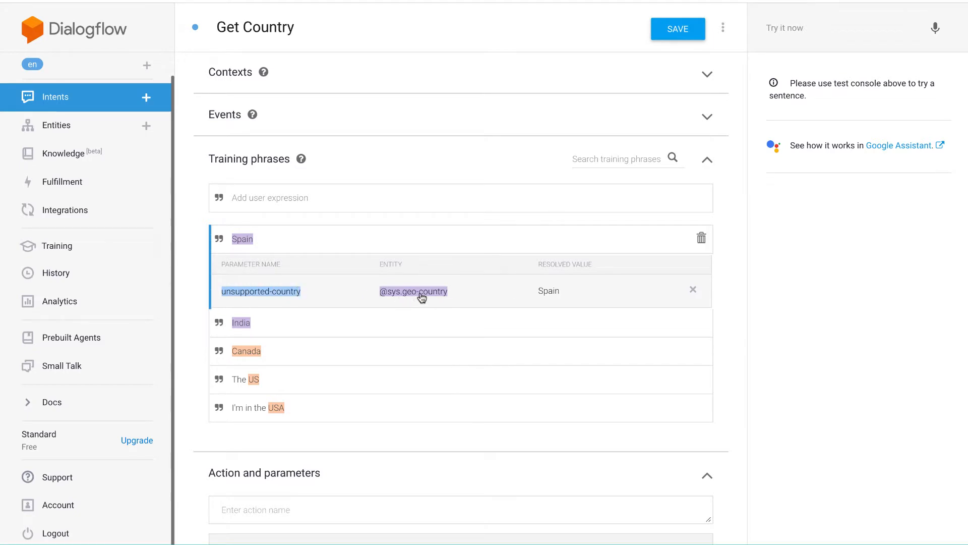
{"action": "left_click", "coordinate": [253, 293]}
{"action": "left_click", "coordinate": [334, 351]}
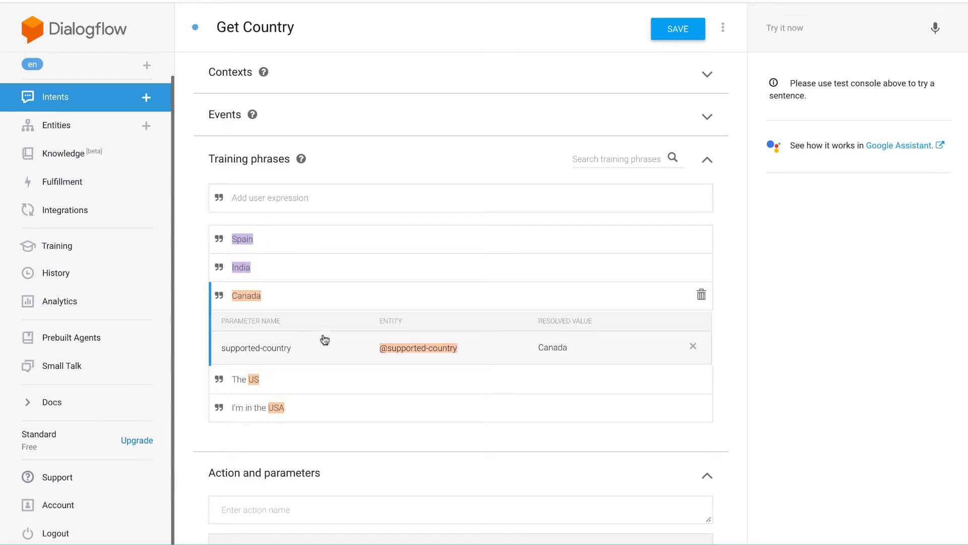
{"action": "left_click", "coordinate": [377, 270]}
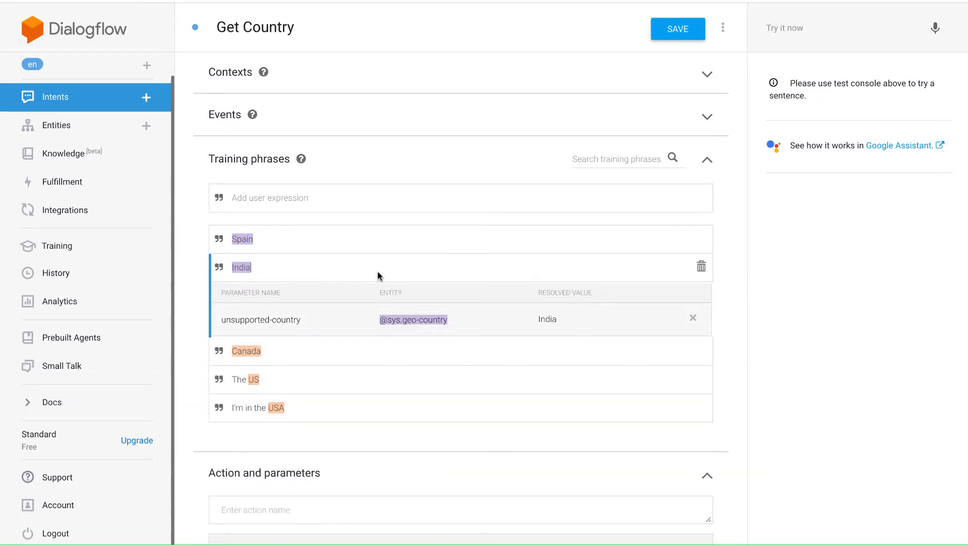
Add the training phrase "Currently I'm living in China" to the Get Country intent.
{"action": "left_click", "coordinate": [271, 202]}
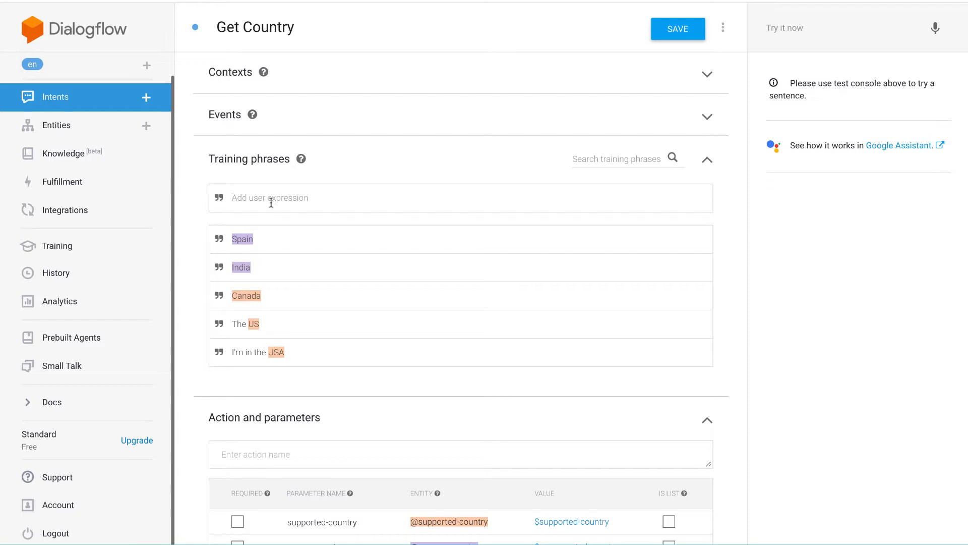
{"action": "type", "text": "Currently I'm living in China"}
{"action": "key", "text": "Return"}
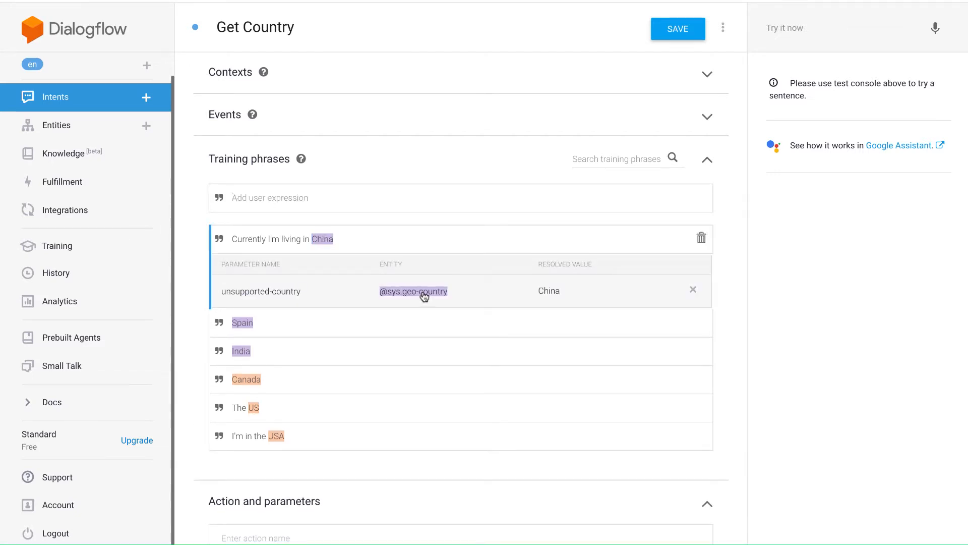
Add the training phrase "I'm visiting Canada" to the Get Country intent.
{"action": "left_click", "coordinate": [247, 199]}
{"action": "type", "text": "I'm visiting Canada"}
{"action": "key", "text": "Return"}
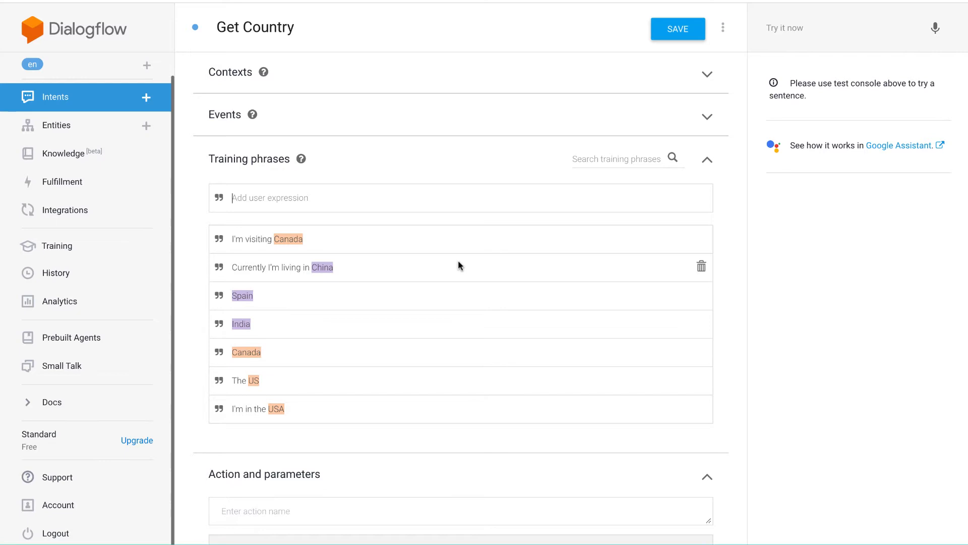
Review the Get Country intent's action parameters and highlight the flow ID in its custom payload response.
{"action": "scroll", "coordinate": [459, 266], "scroll_direction": "down", "scroll_amount": 1}
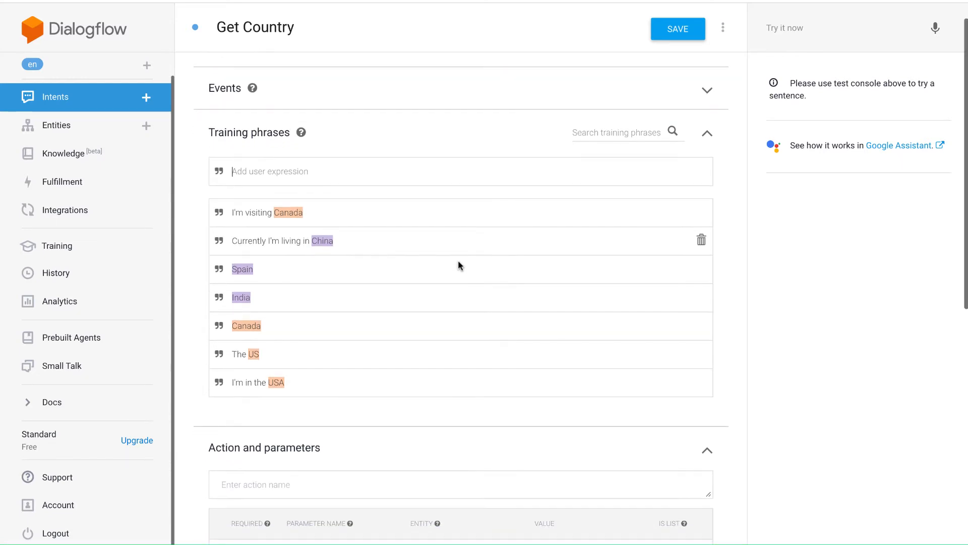
{"action": "scroll", "coordinate": [449, 324], "scroll_direction": "down", "scroll_amount": 4}
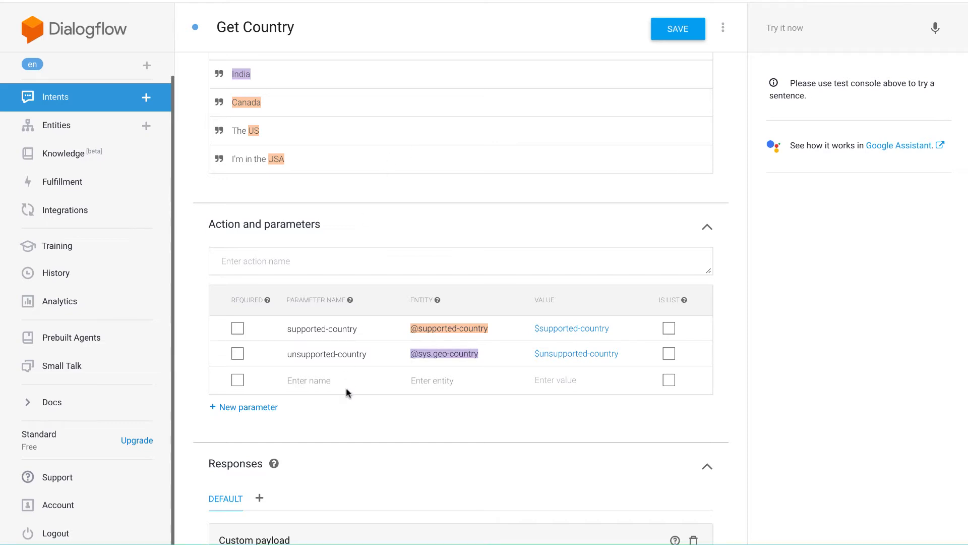
{"action": "scroll", "coordinate": [346, 394], "scroll_direction": "down", "scroll_amount": 1}
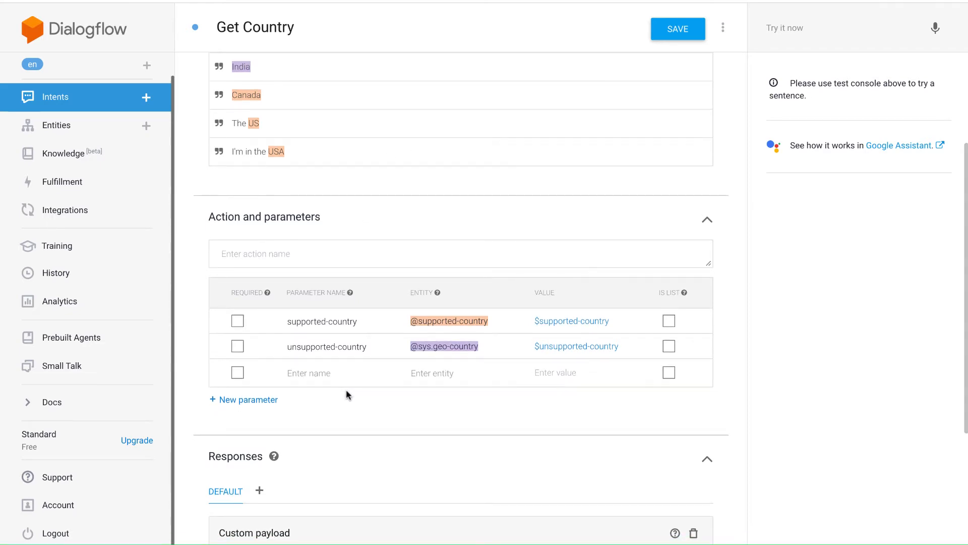
{"action": "scroll", "coordinate": [346, 389], "scroll_direction": "down", "scroll_amount": 4}
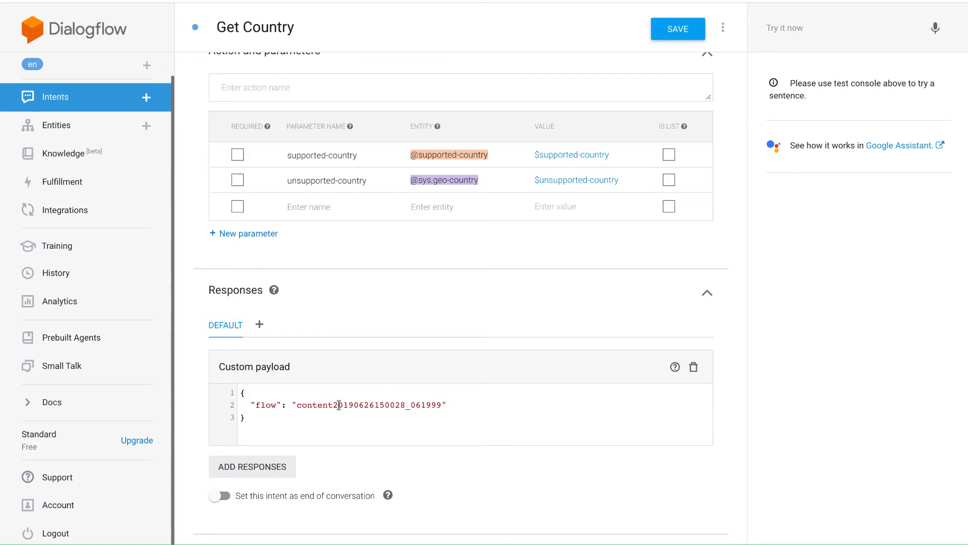
{"action": "left_click_drag", "start_coordinate": [296, 405], "coordinate": [441, 399]}
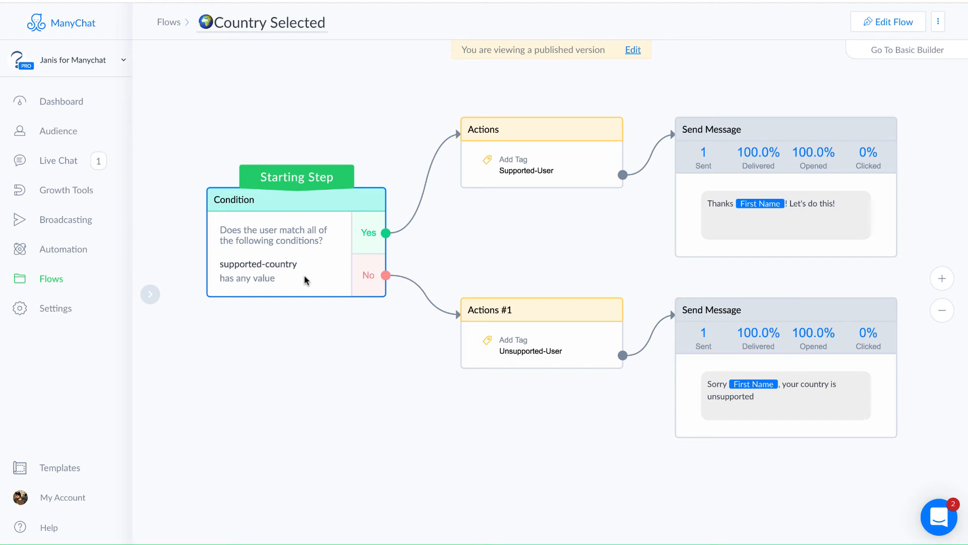
Switch to ManyChat and examine the Country Selected flow's tagging actions and reply messages, then return to the Request Country flow.
{"action": "left_click", "coordinate": [588, 156]}
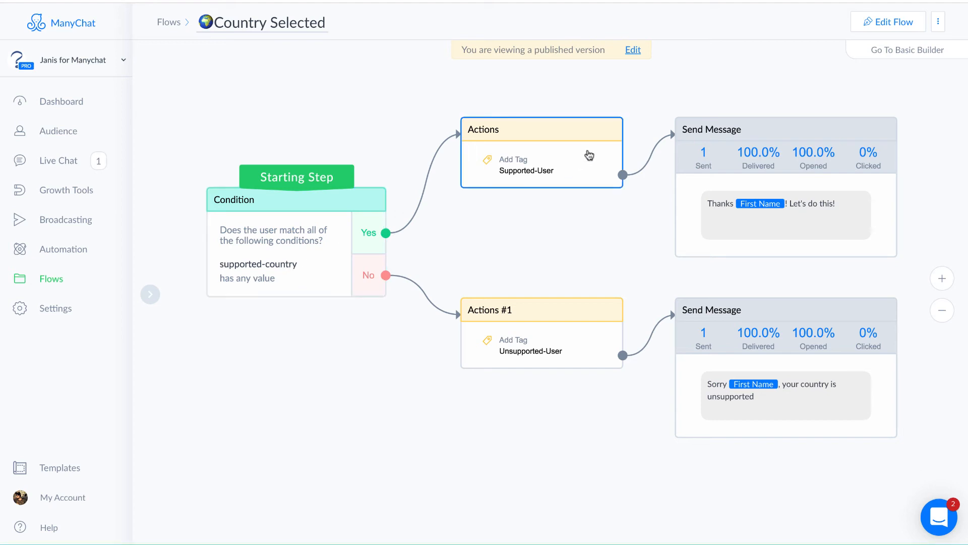
{"action": "left_click", "coordinate": [818, 207]}
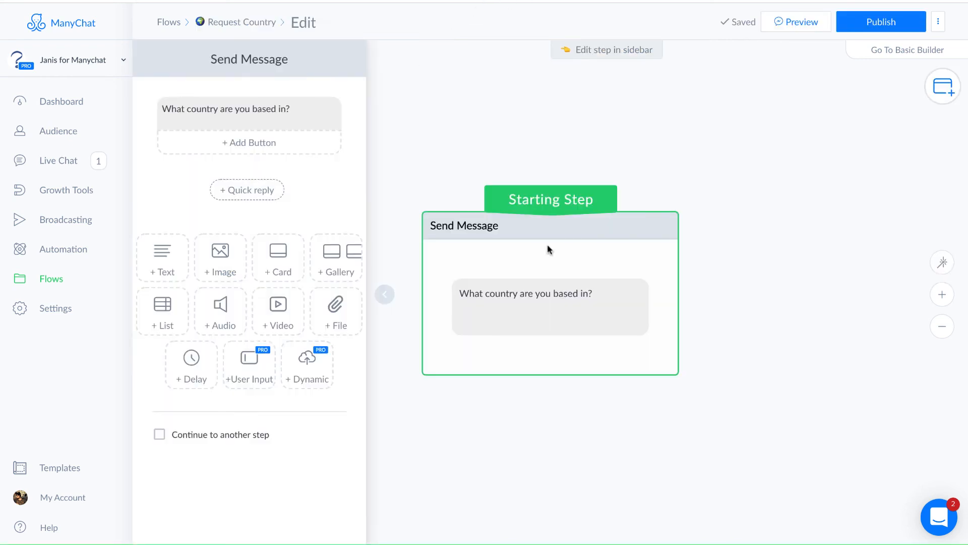
{"action": "left_click", "coordinate": [606, 432]}
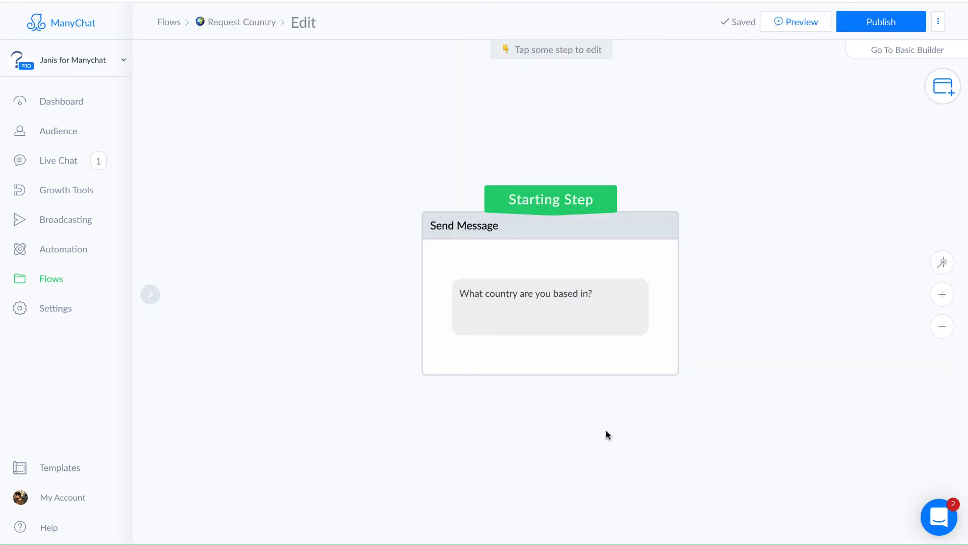